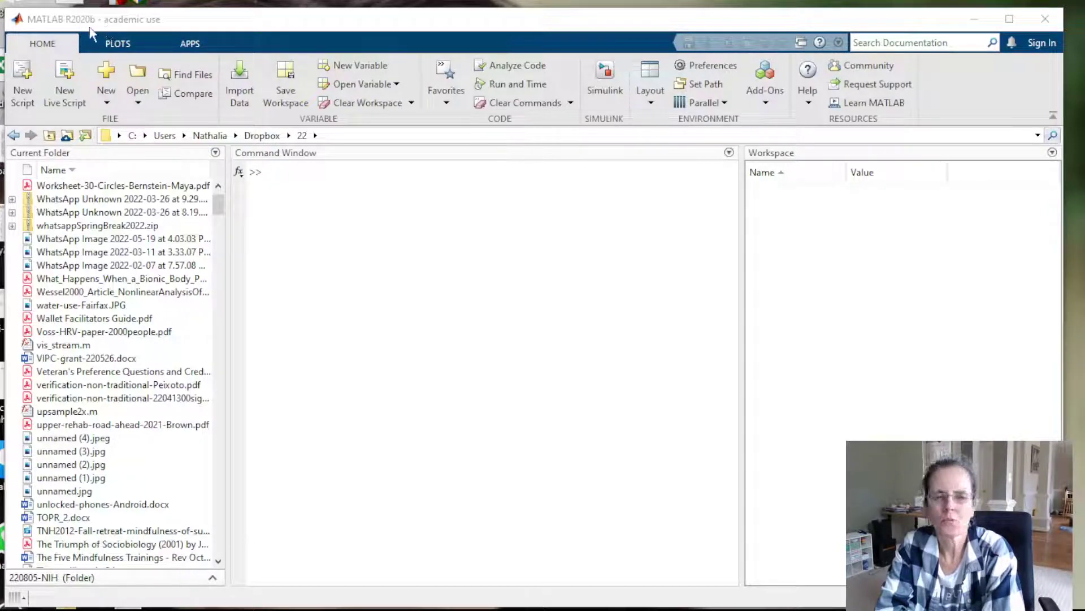
Step: Move the current folder up through home and Users to the C: drive root
left_click(210, 134)
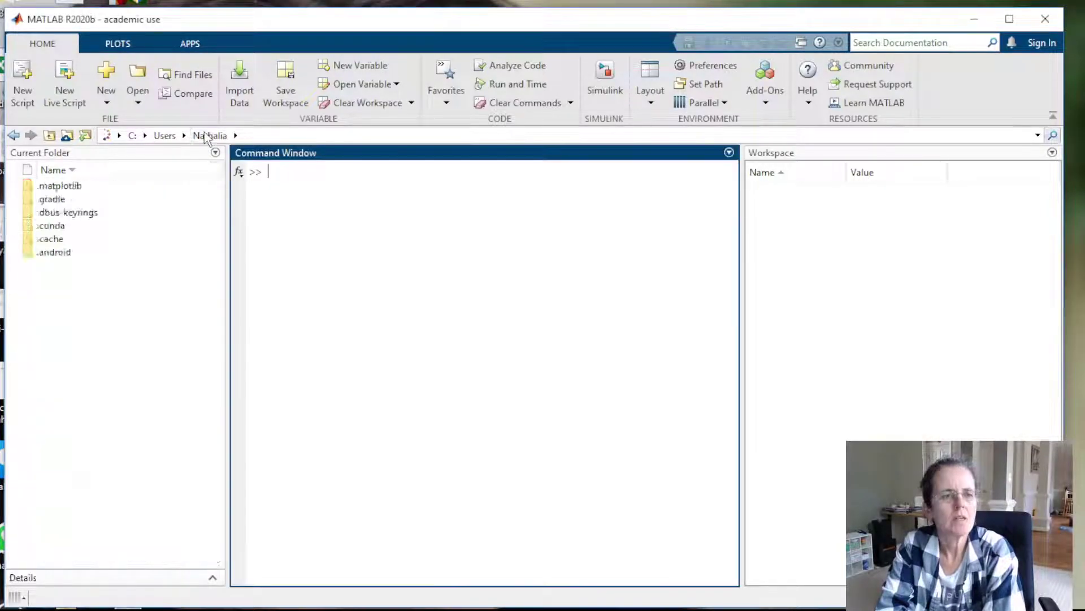
left_click(163, 136)
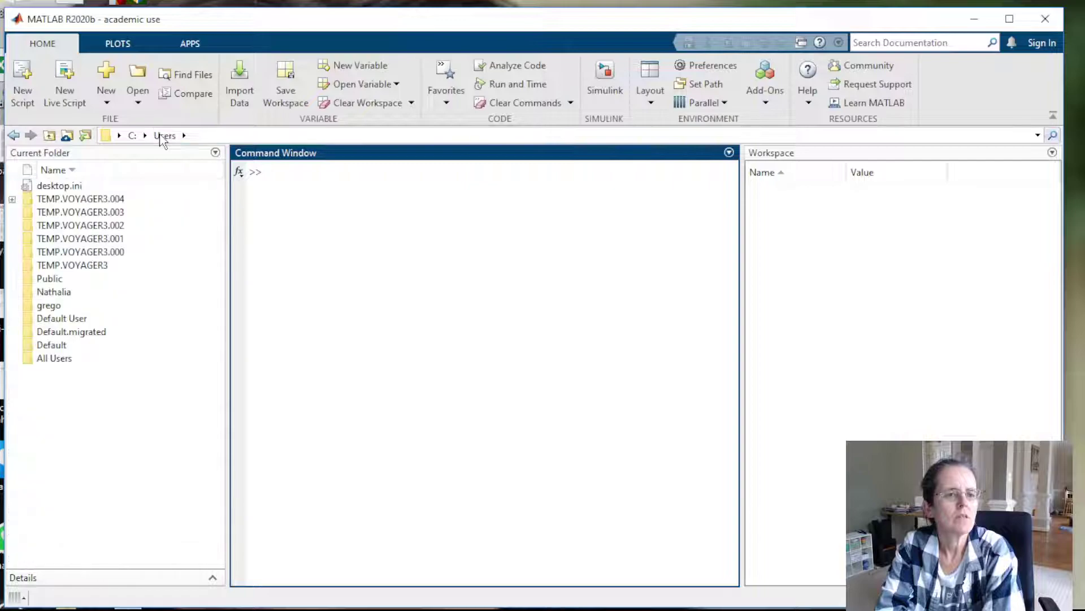
left_click(50, 136)
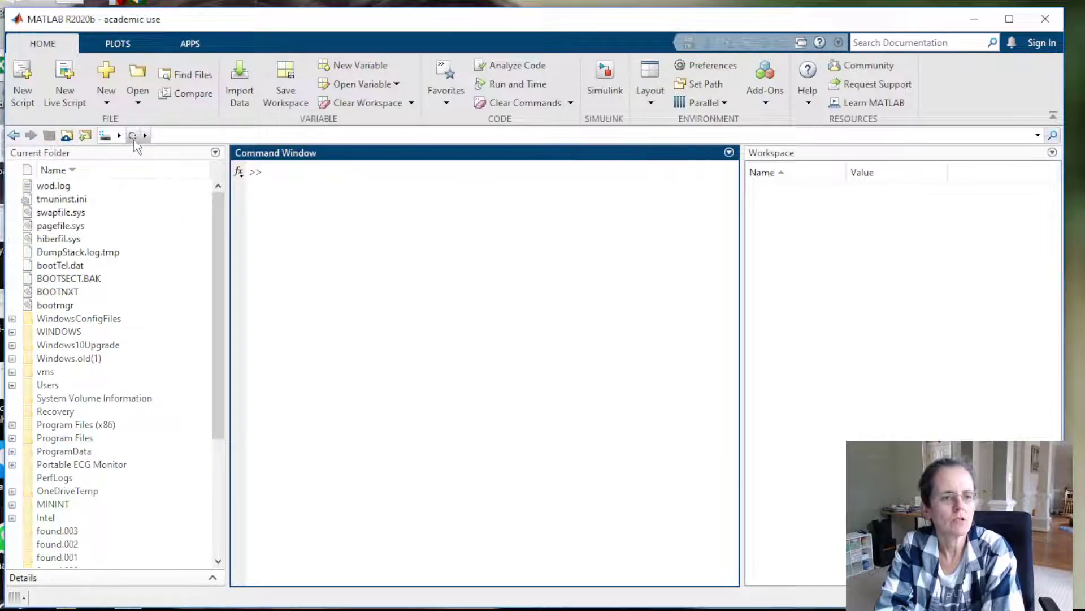
Step: Browse for the Dropbox folder '22' and make it the current folder
left_click(85, 134)
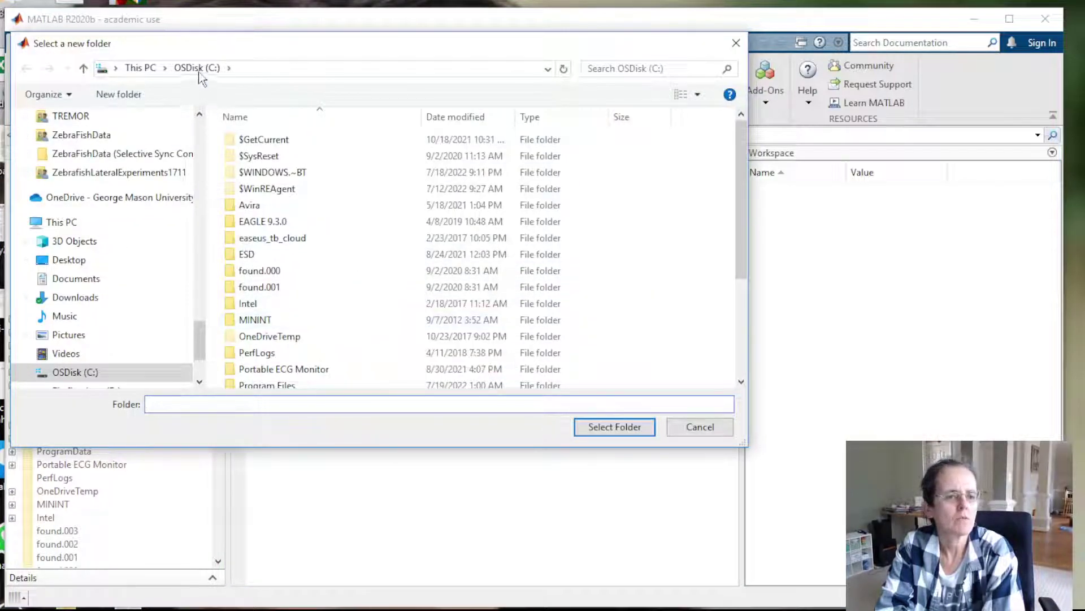
left_click_drag(201, 348, 196, 155)
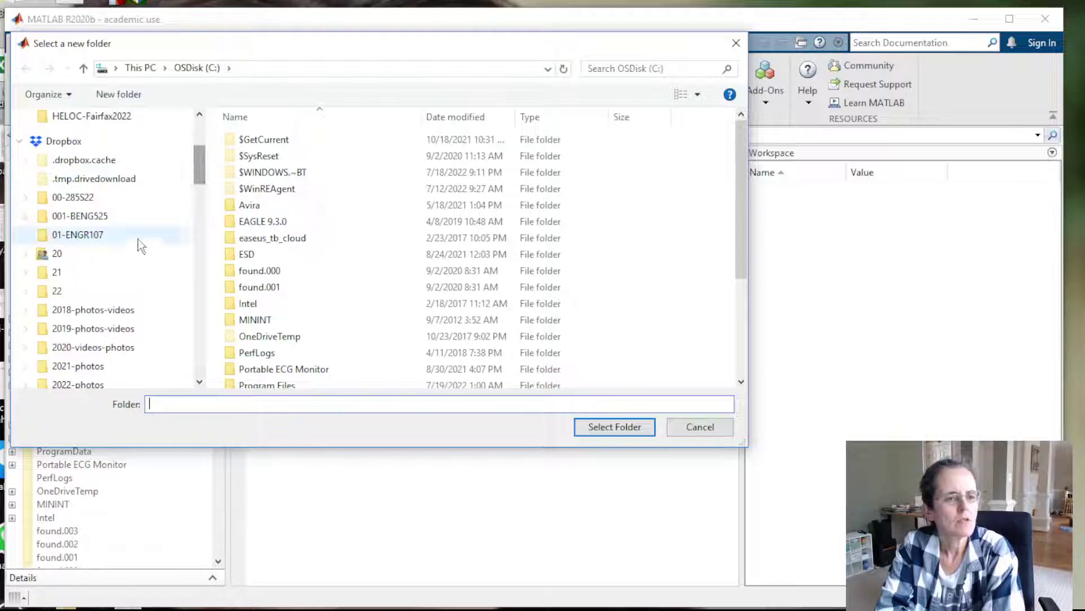
left_click(94, 293)
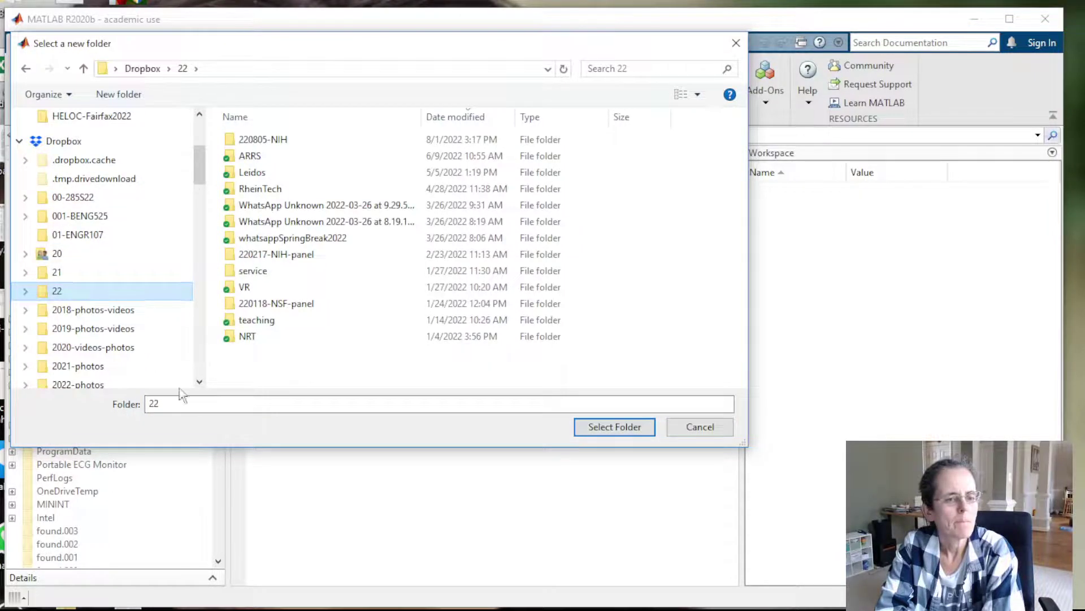
left_click(620, 431)
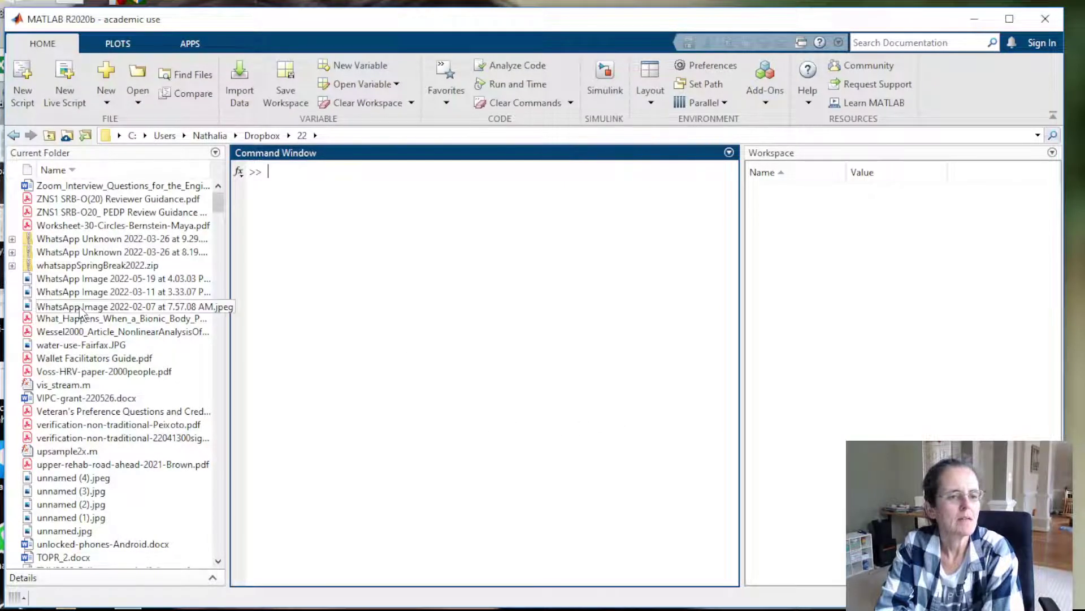
scroll(205, 417, "down", 2)
scroll(181, 421, "down", 5)
scroll(182, 421, "down", 1)
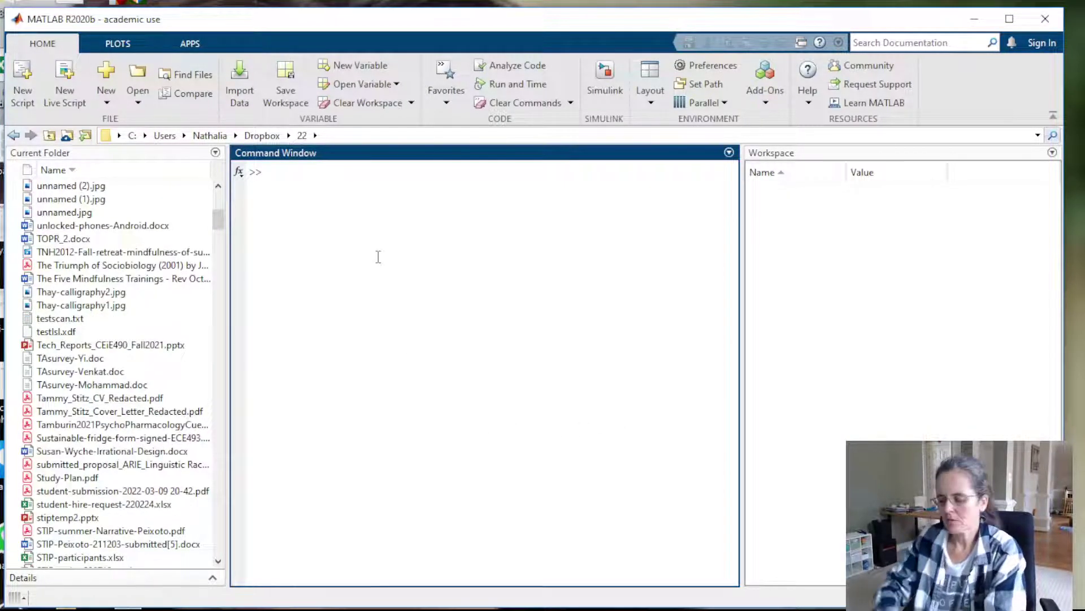
type("dir *.m")
Step: List the folder's .m files and the files starting with 'read', locating read_Intan_RHD2000_file.m
key("Return")
type("dir read")
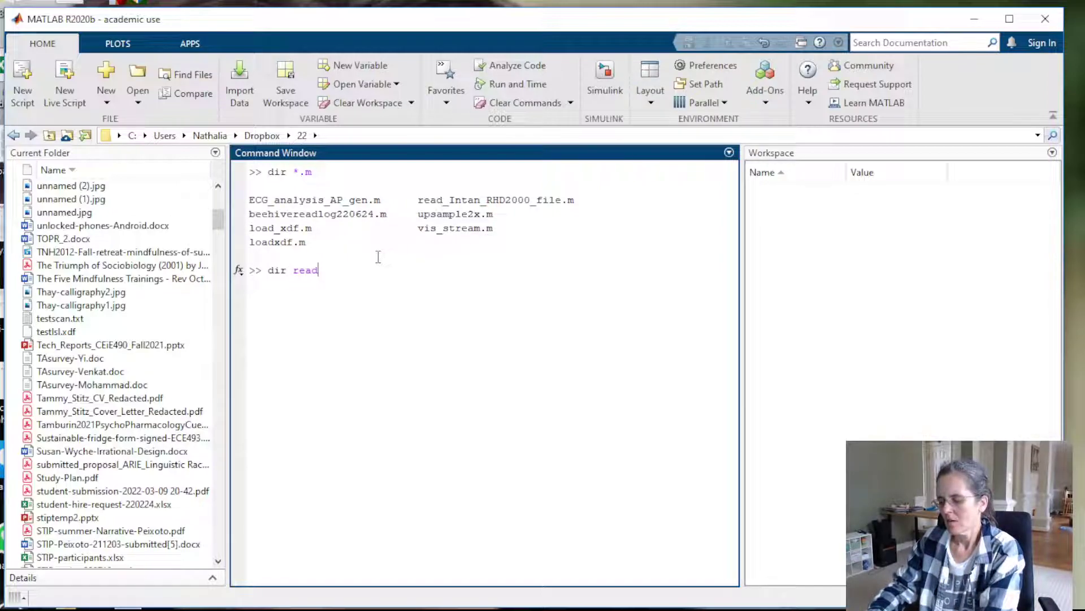
type("*")
key("Return")
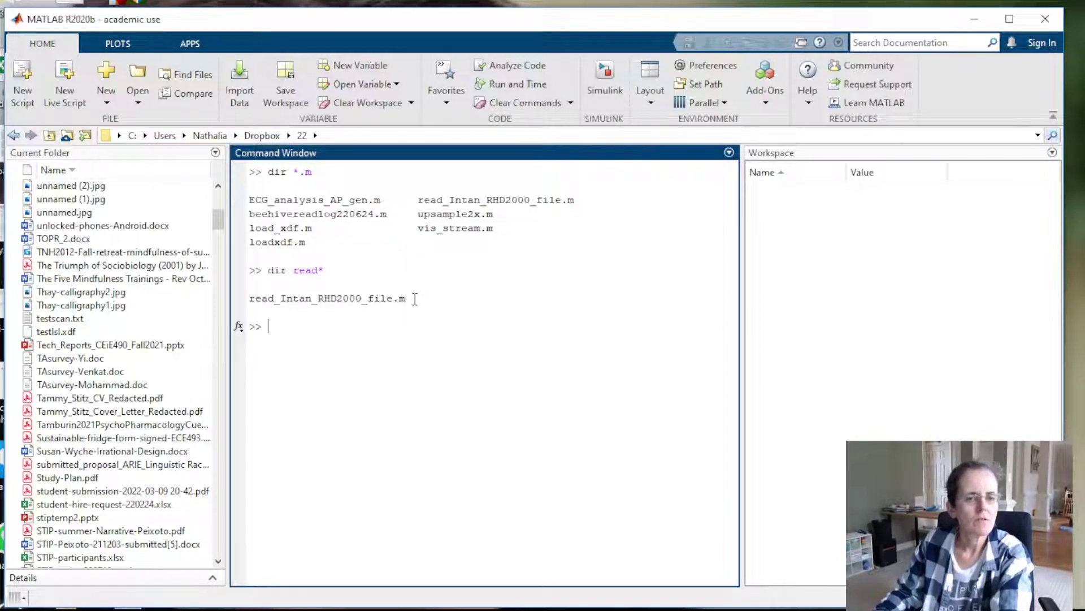
left_click_drag(415, 299, 259, 309)
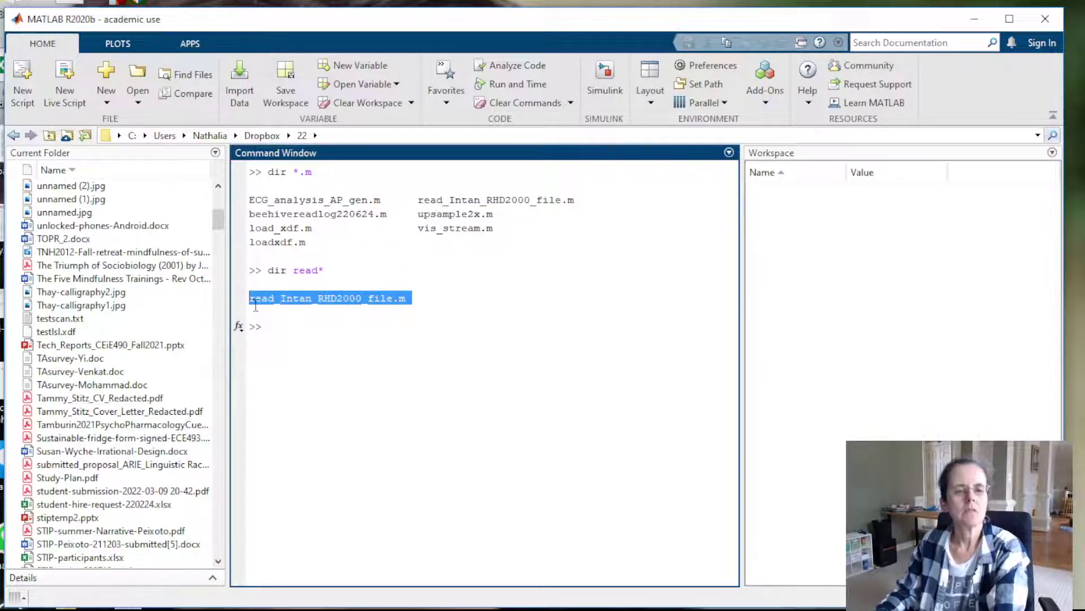
left_click(278, 331)
type("read")
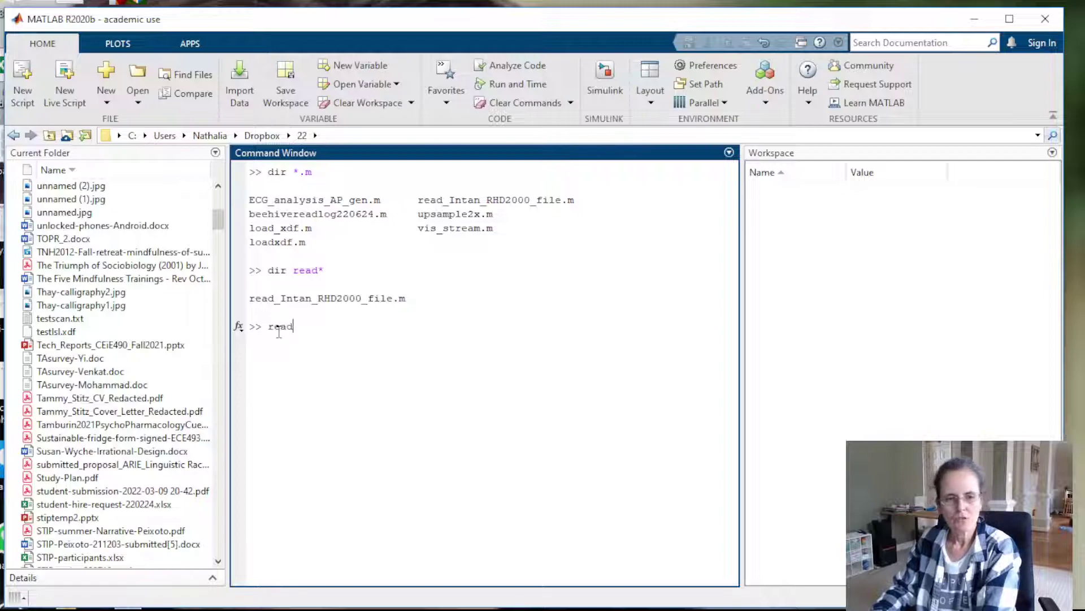
Step: Run read_Intan_RHD2000_file, completing its name with Tab
key("Tab")
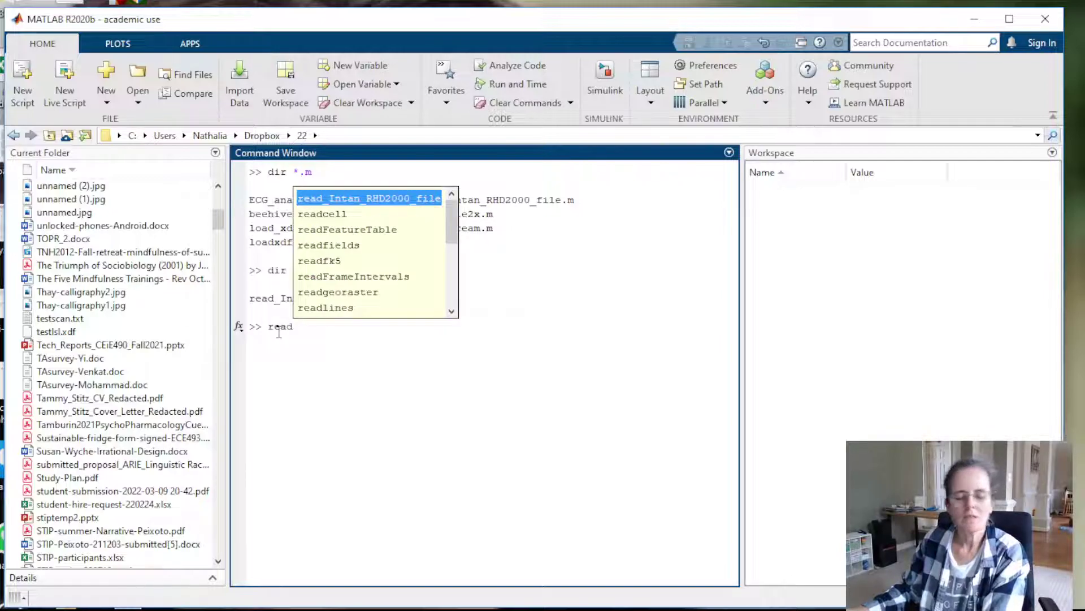
key("Return")
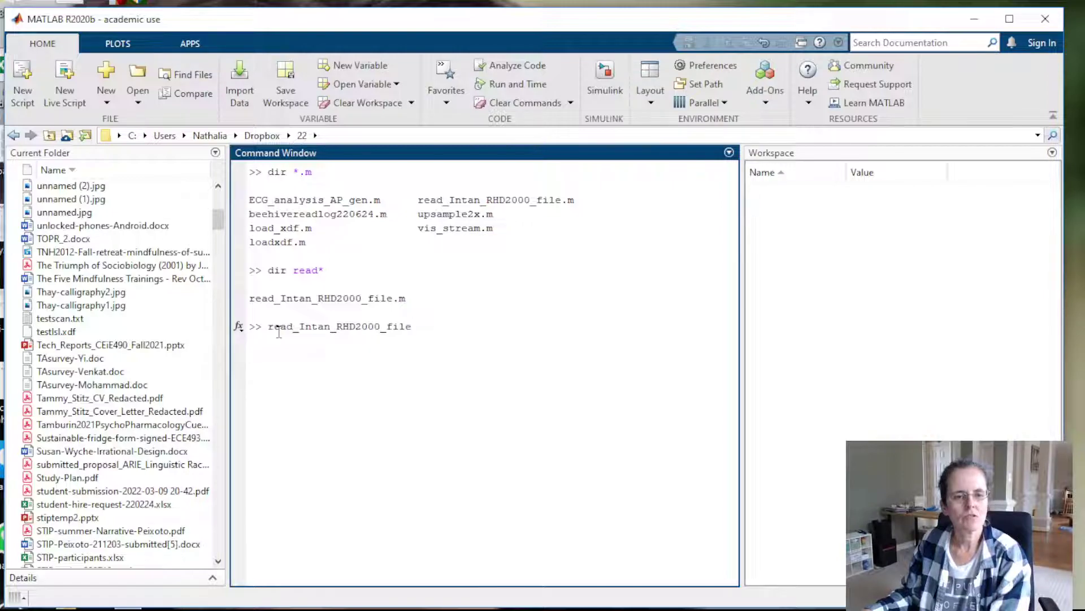
key("Return")
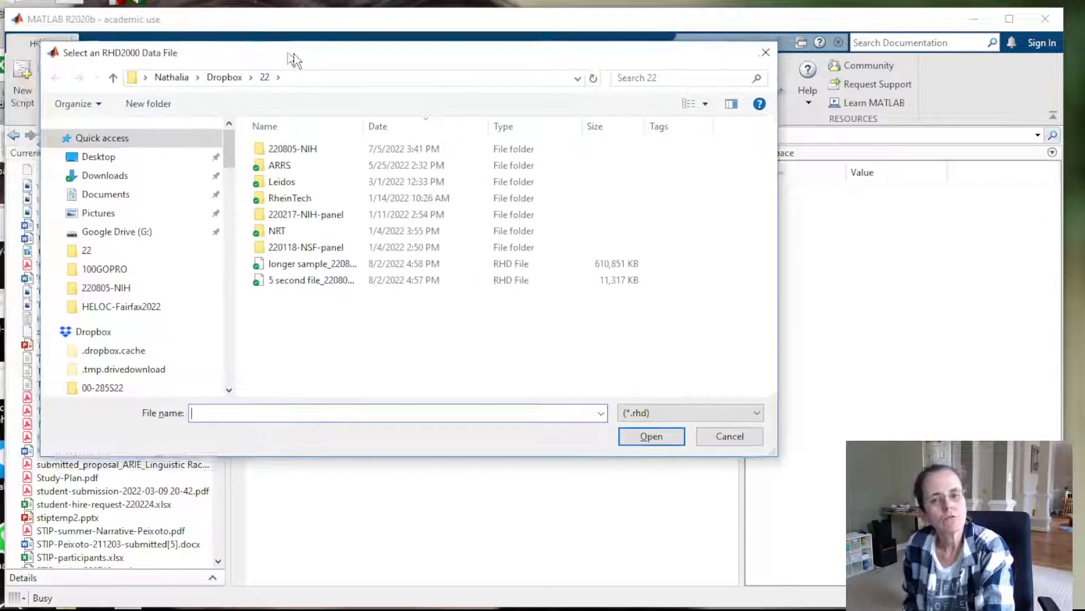
Step: Select the '5 second file.rhd' recording in the RHD2000 file chooser and load it
left_click_drag(259, 43, 423, 112)
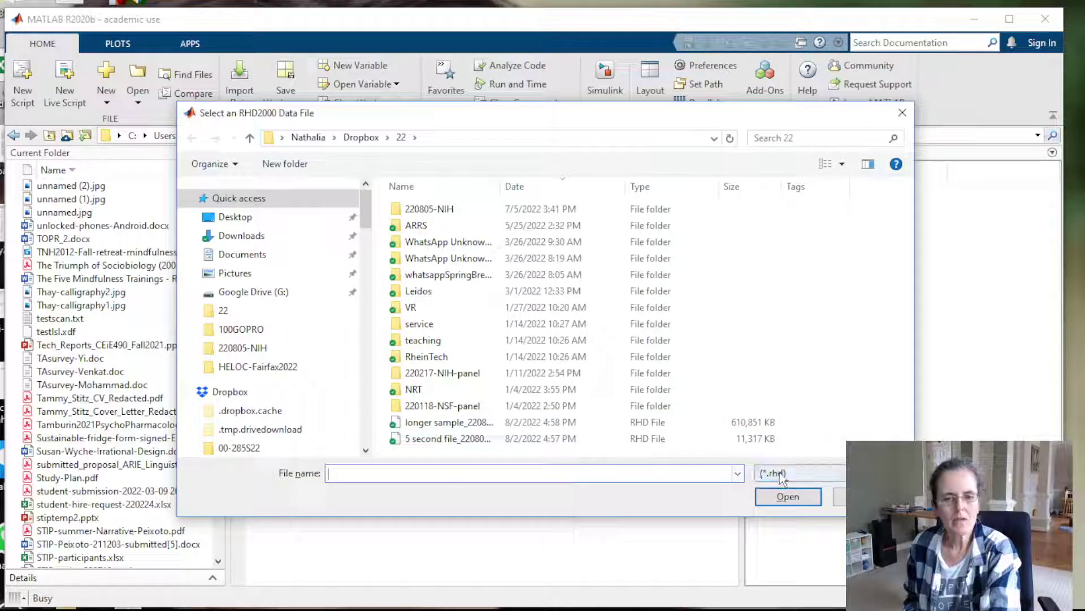
left_click(443, 440)
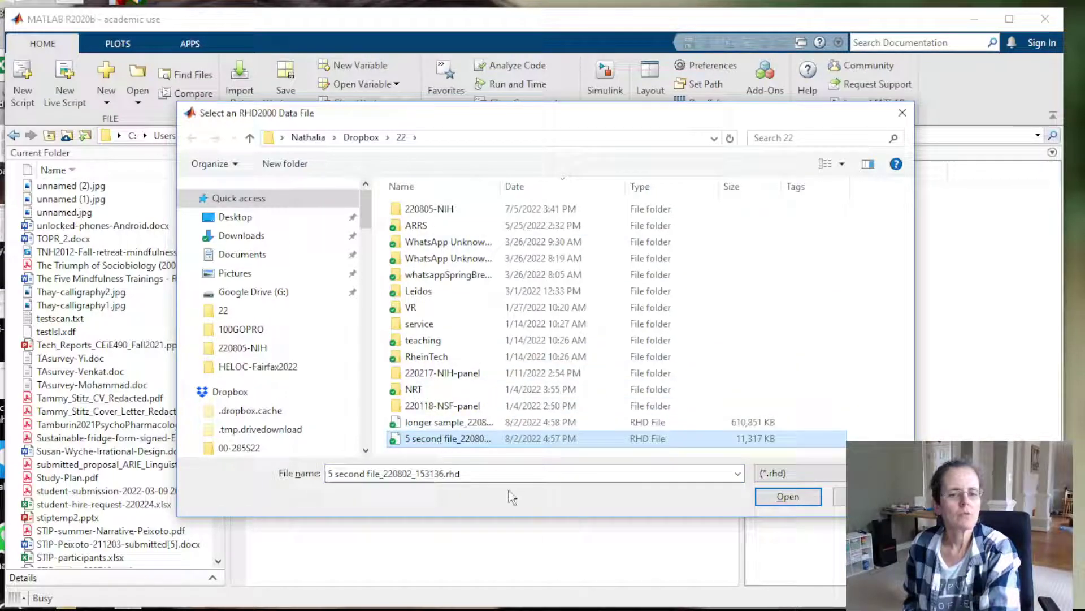
left_click(444, 424)
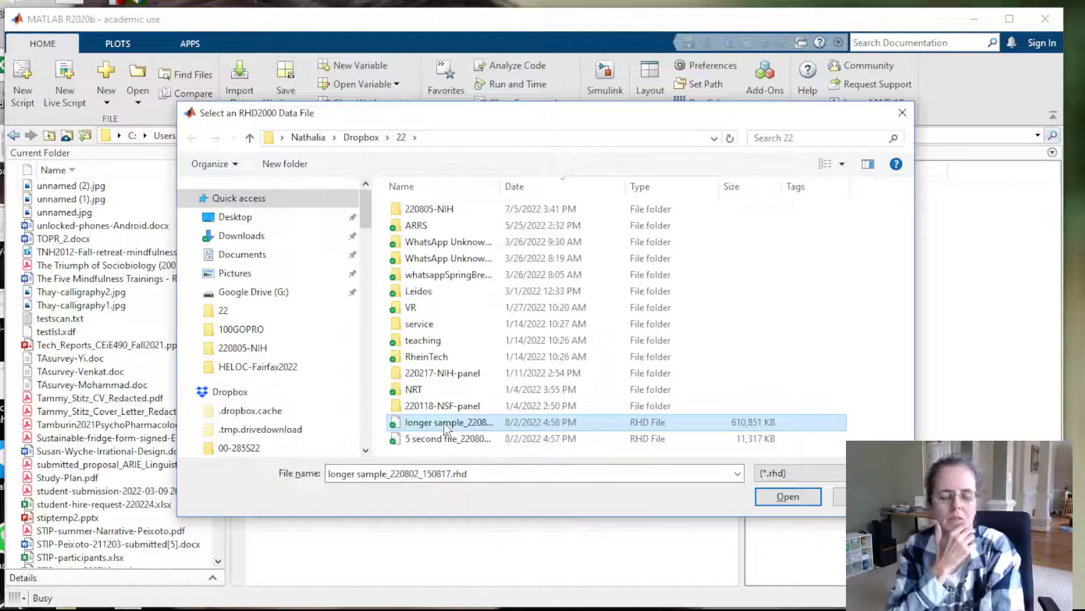
left_click(444, 439)
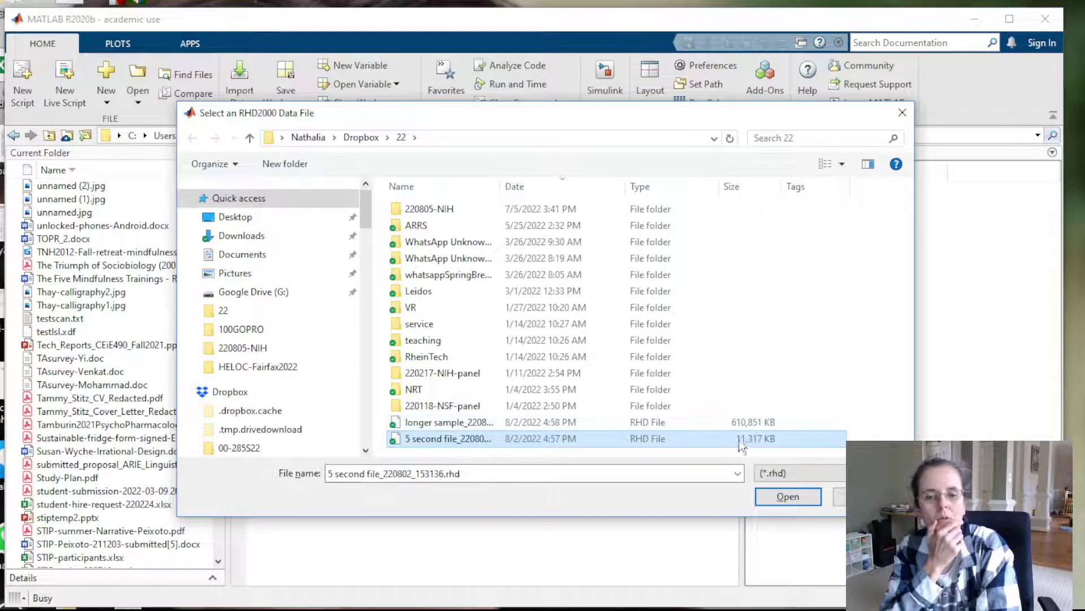
left_click(775, 500)
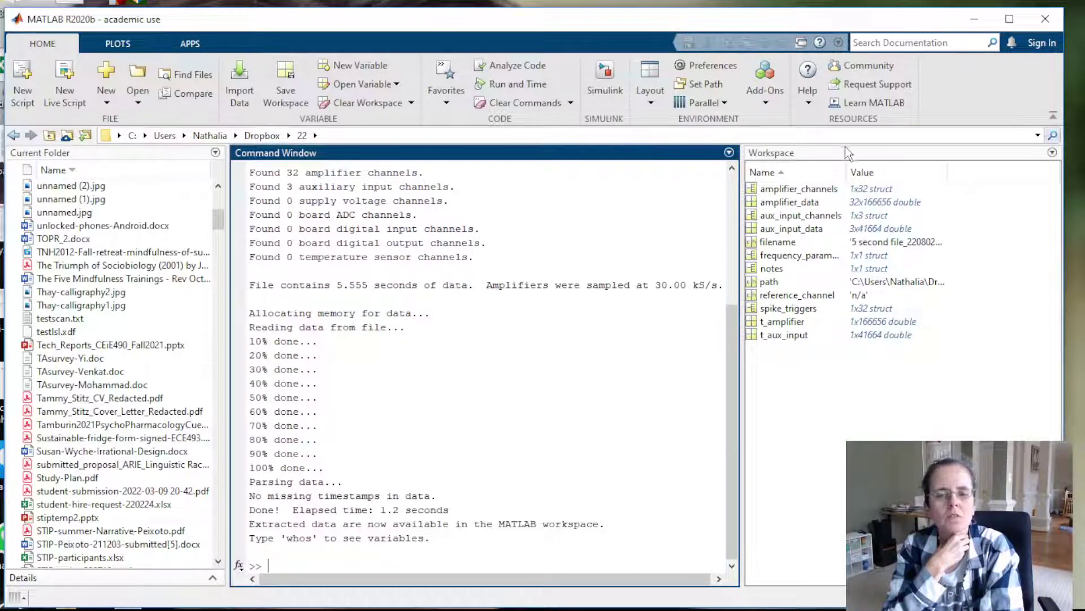
Step: Check amplifier_data's size in the Workspace, then run plot(amplifier_data(20,:))
left_click(801, 192)
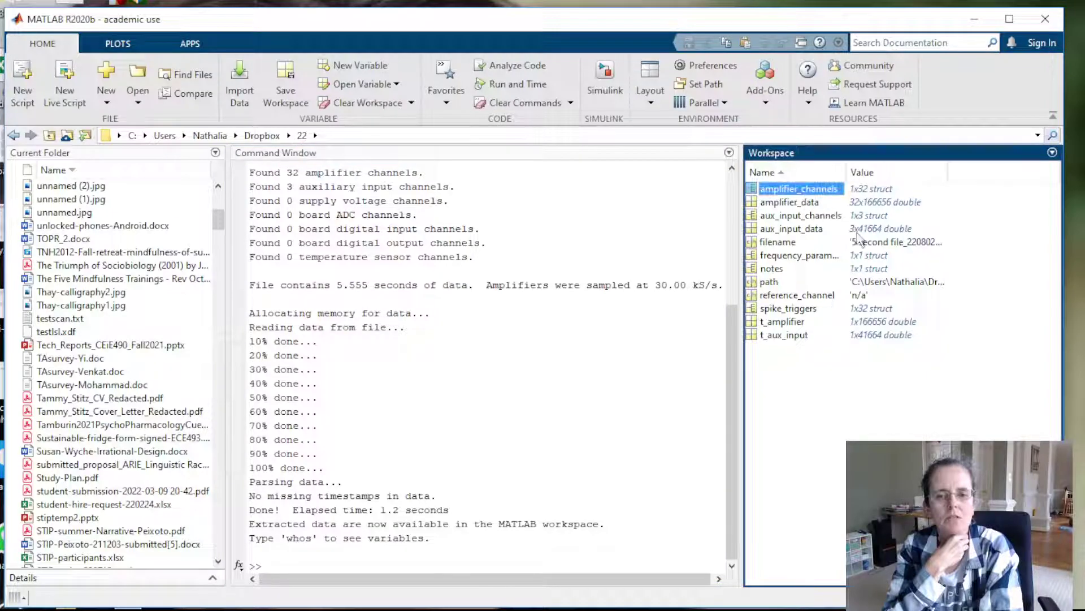
left_click(882, 204)
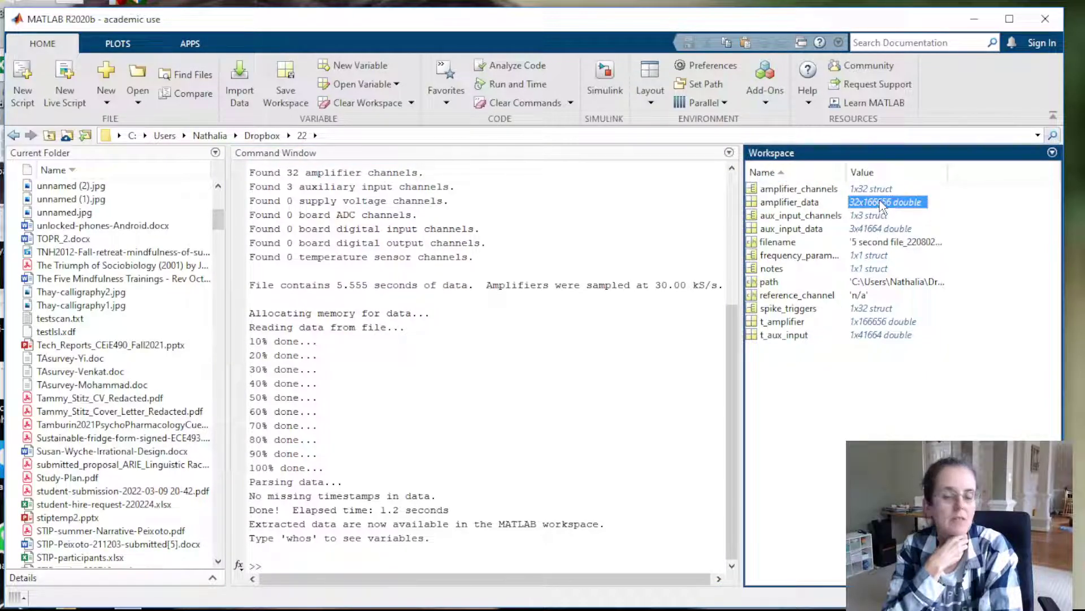
left_click(399, 566)
type("plot")
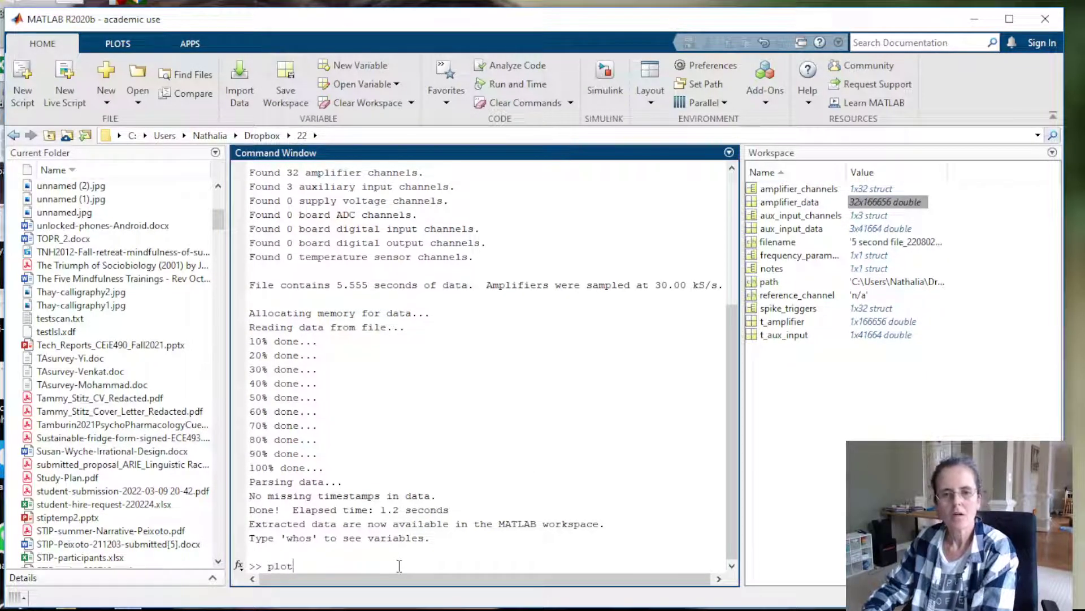
type("(")
key("Return")
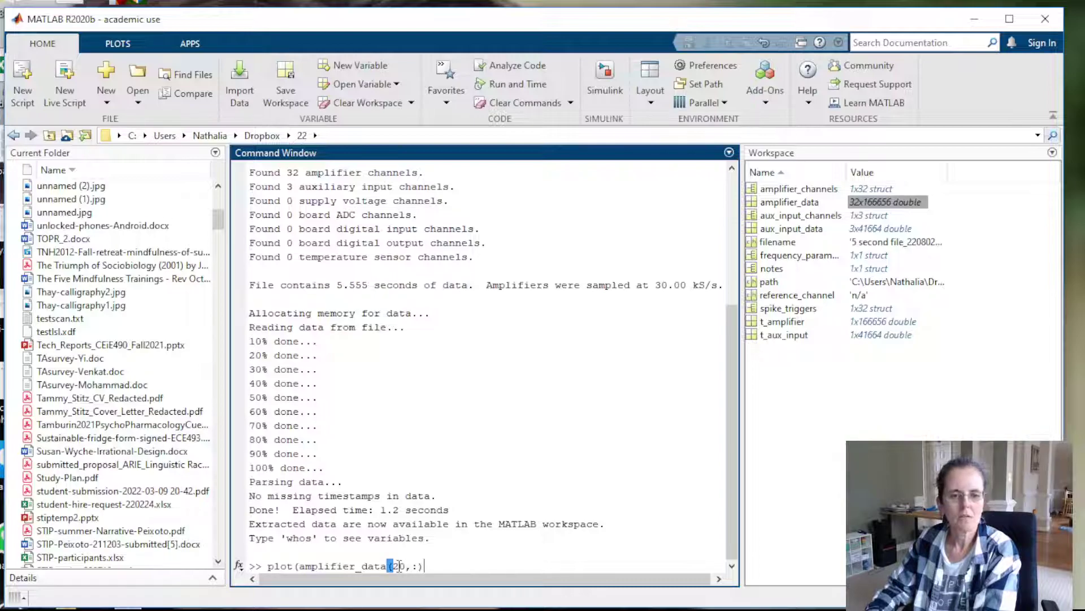
type(")")
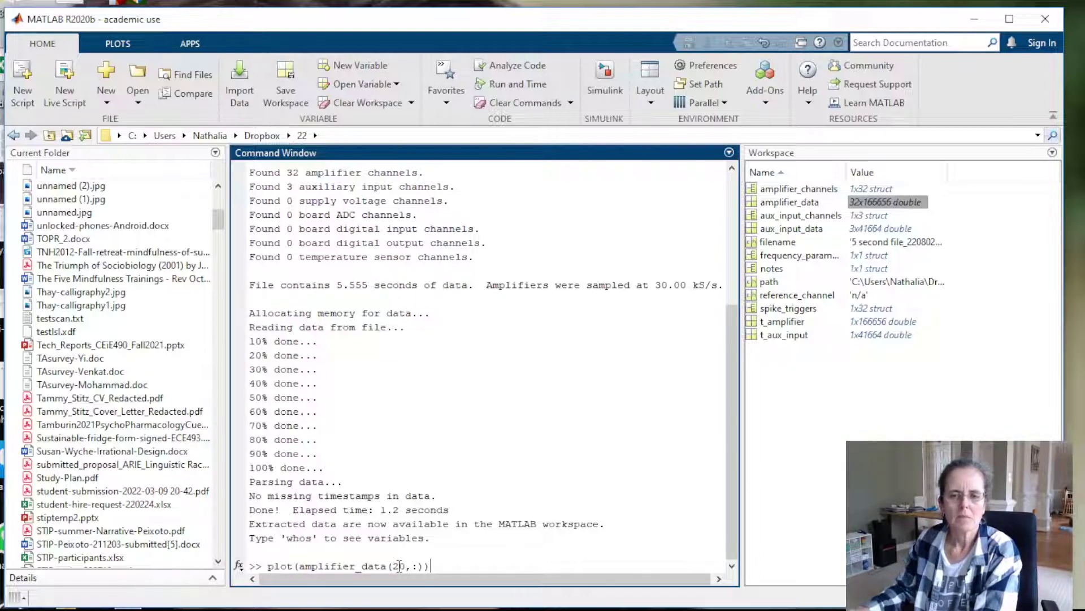
key("Return")
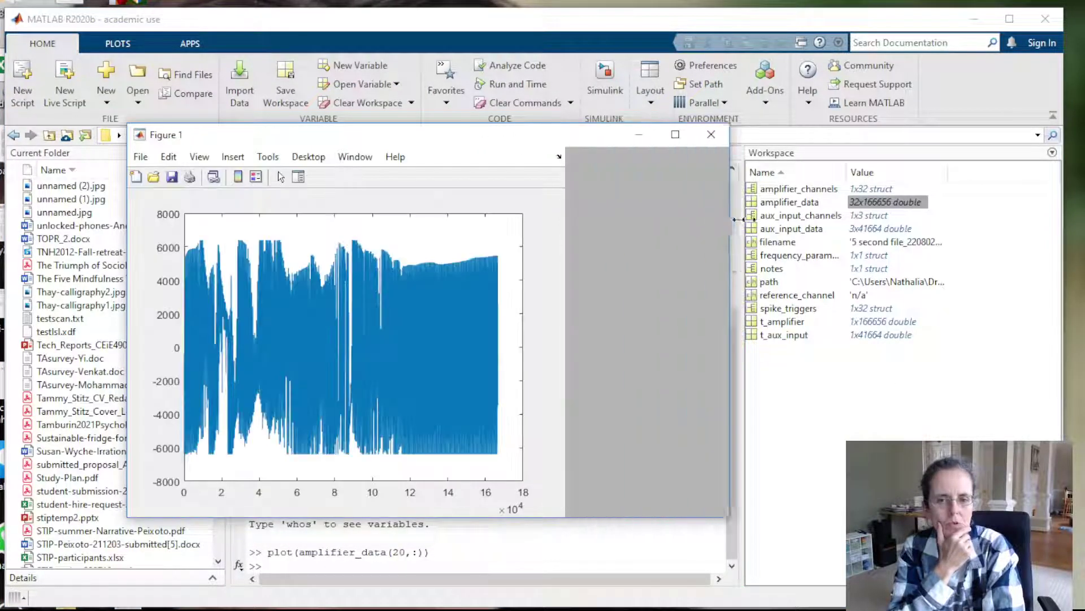
Step: Drag Figure 1's right and left edges outward to stretch the channel 20 waveform
left_click_drag(565, 217, 1013, 220)
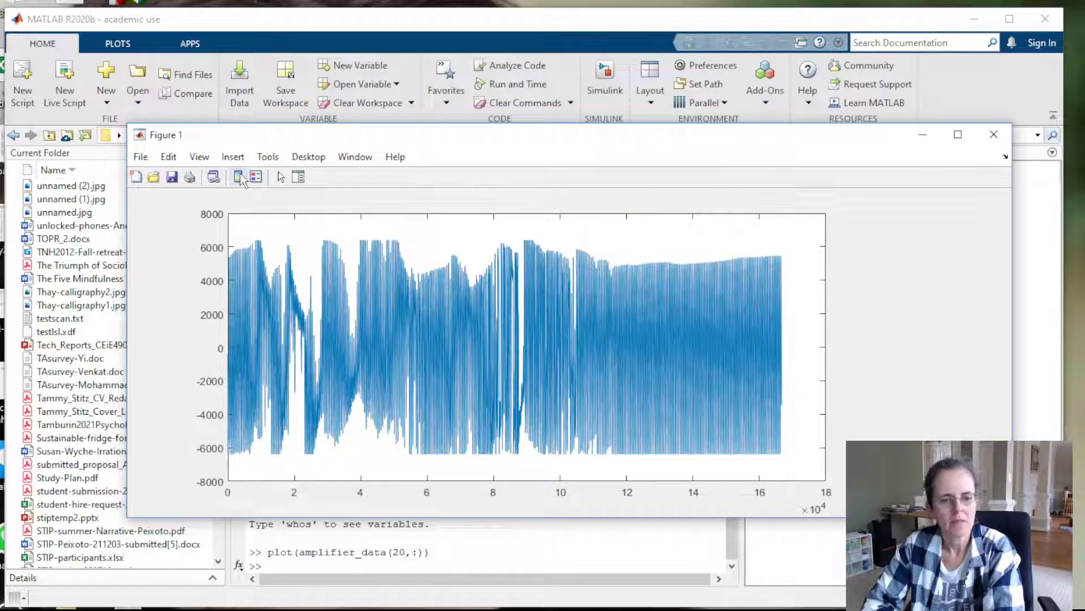
left_click_drag(126, 315, 34, 319)
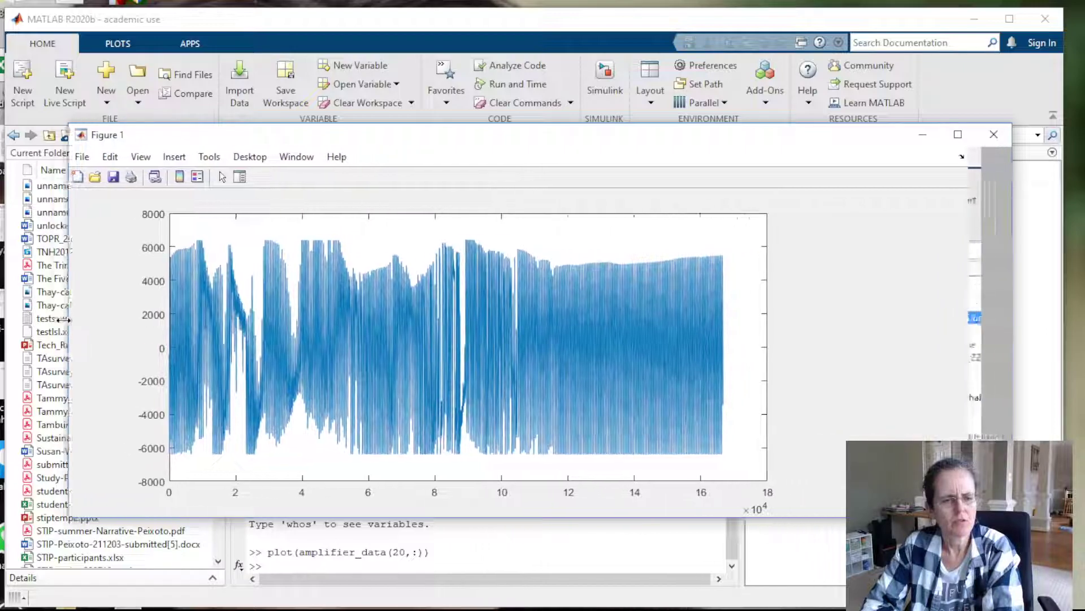